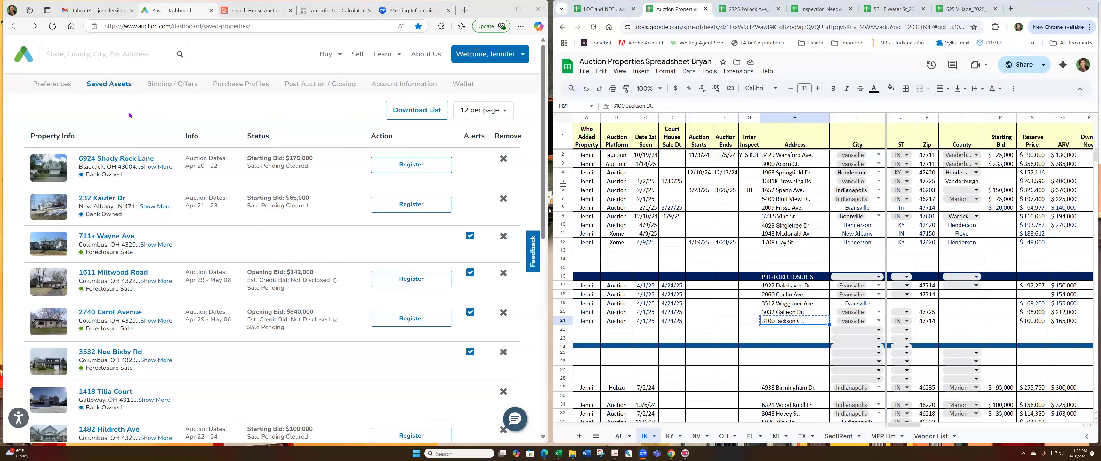
# - Look through the first page of saved properties, checking each one's auction dates, sale type, bid and status
pyautogui.scroll(-8, 292, 333)
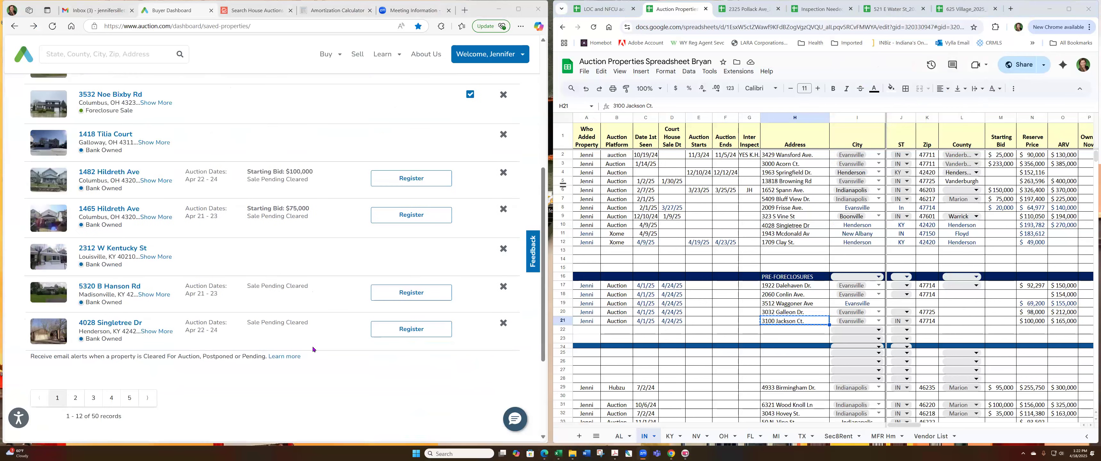
pyautogui.scroll(8, 280, 278)
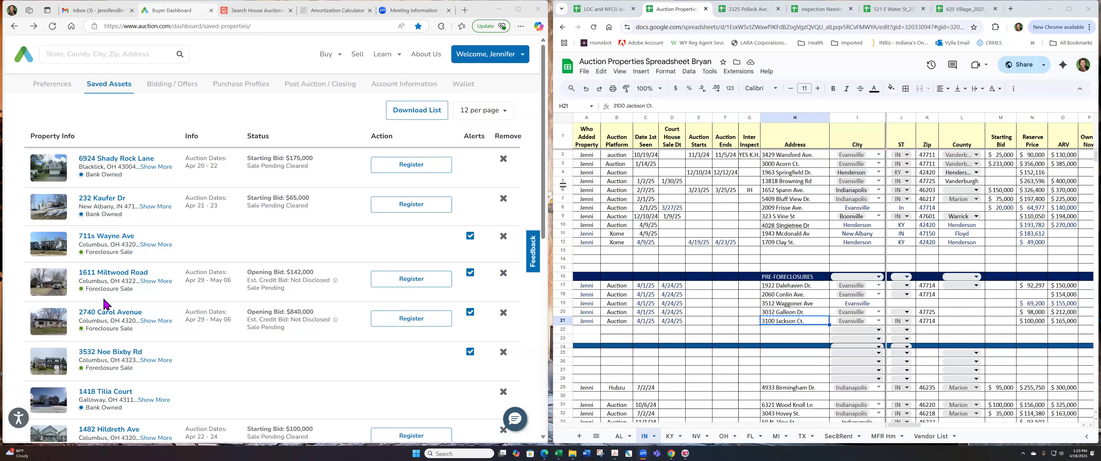
pyautogui.scroll(-3, 104, 303)
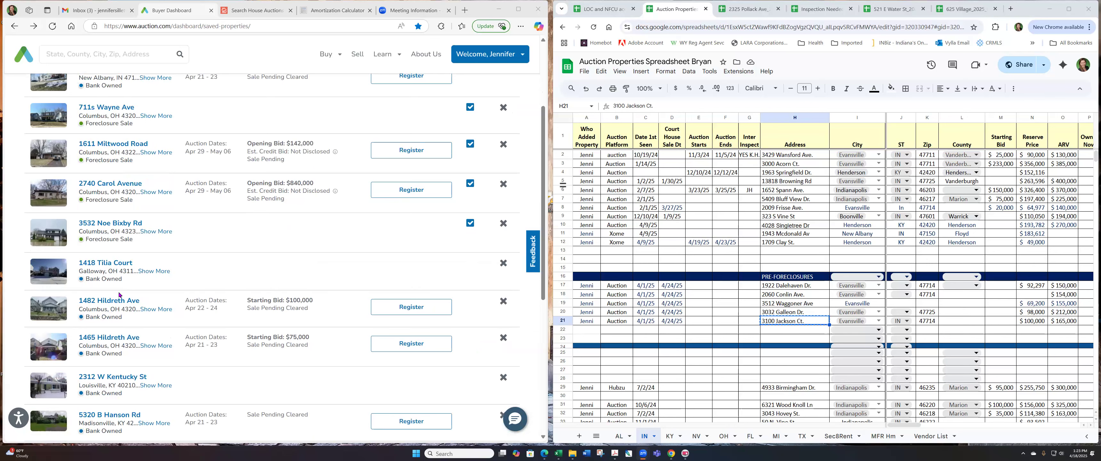
pyautogui.scroll(-6, 117, 299)
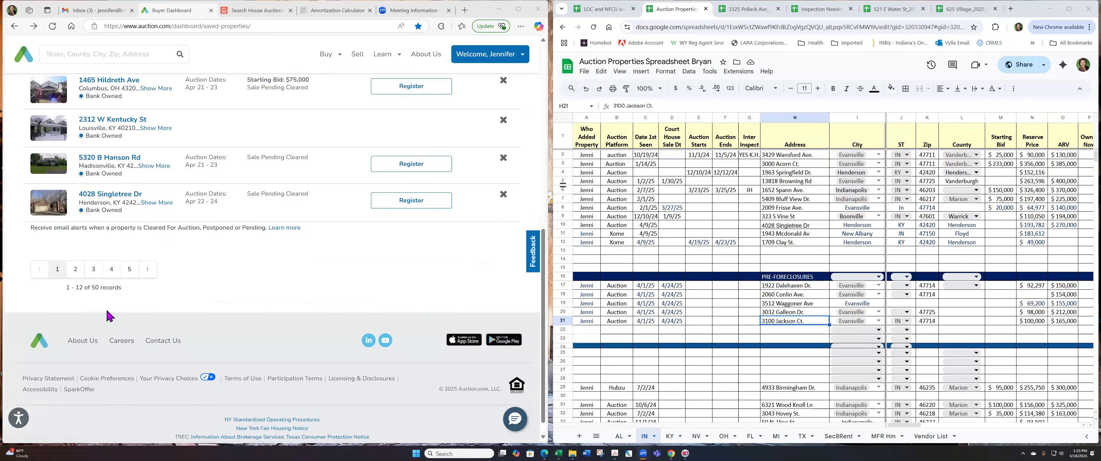
pyautogui.scroll(5, 107, 315)
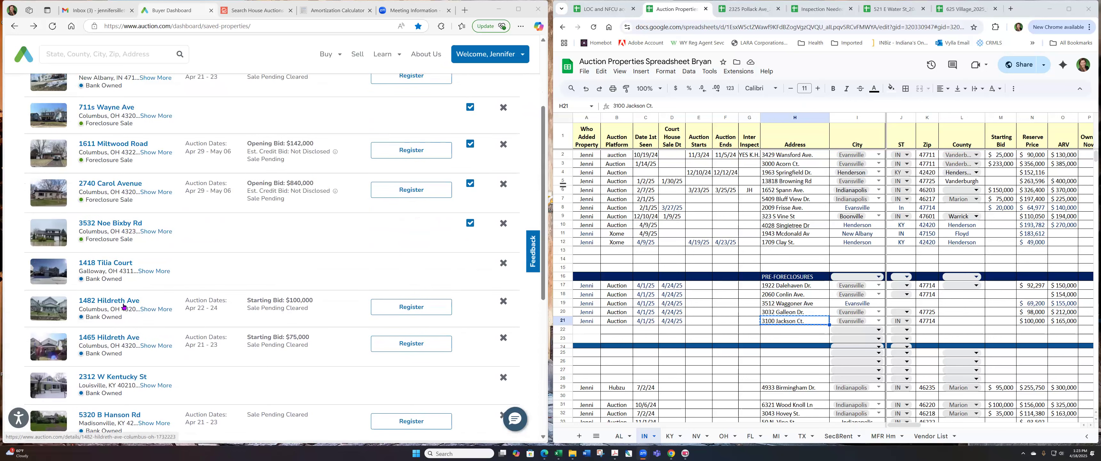
pyautogui.scroll(3, 124, 306)
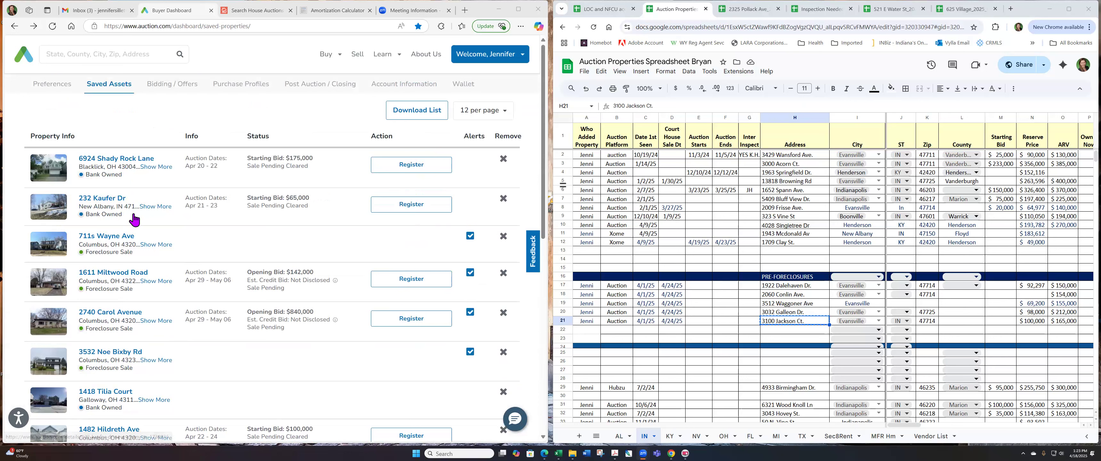
# - Open the first Columbus foreclosure-sale listing, review its price insights, property details and county auction information, and return to the saved properties
pyautogui.click(92, 239)
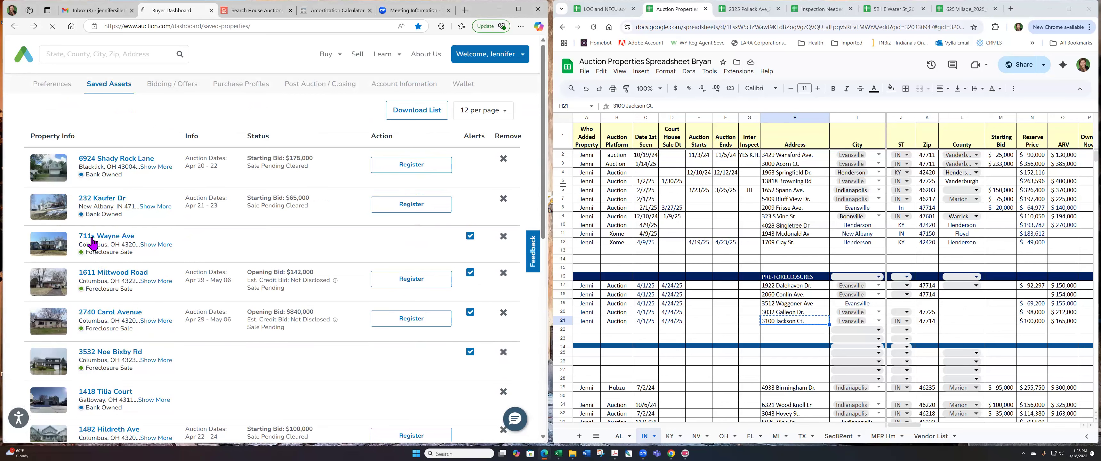
pyautogui.scroll(-1, 290, 325)
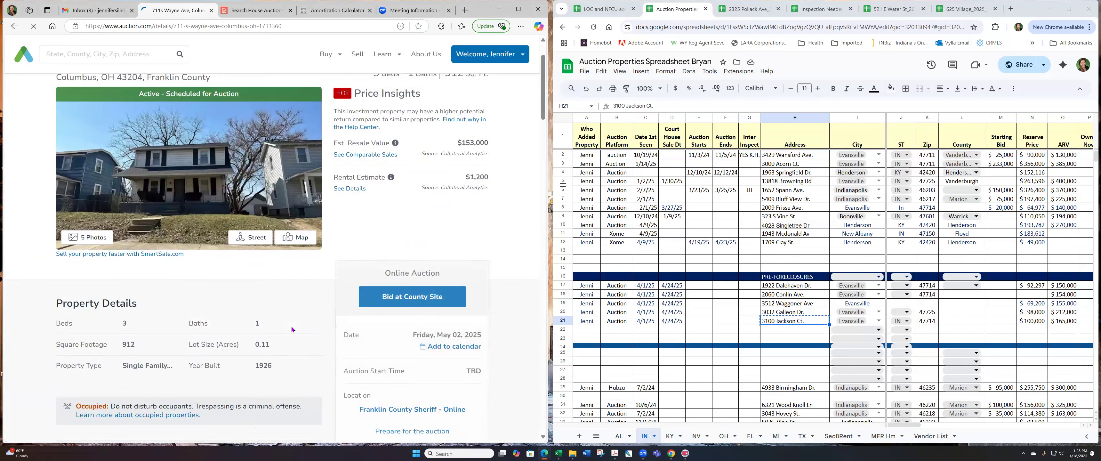
pyautogui.scroll(-1, 290, 325)
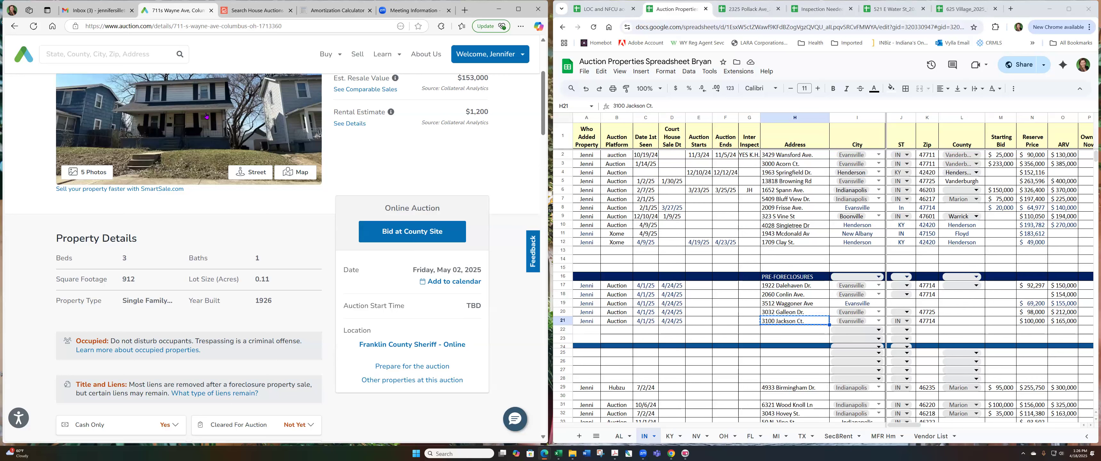
pyautogui.click(11, 28)
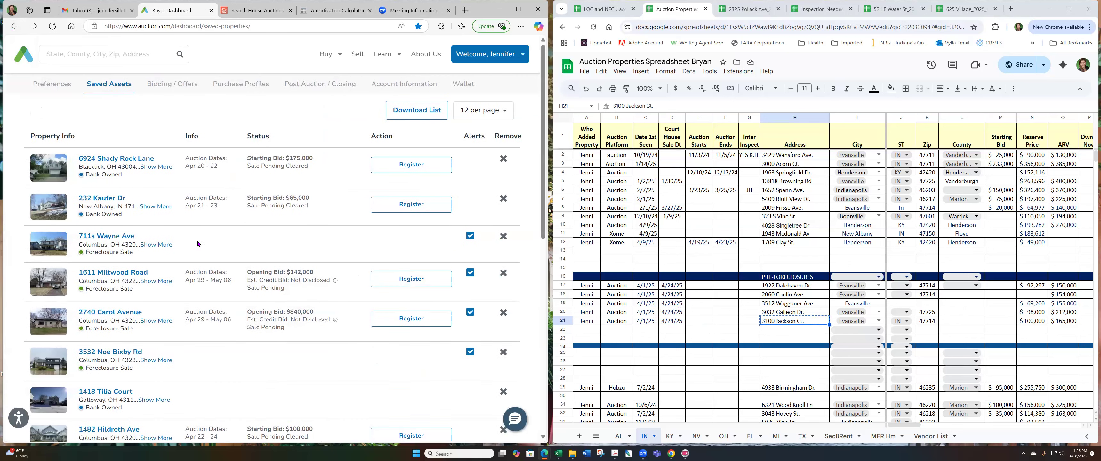
# - Browse the rest of the saved properties, checking page 5 and the Evansville listings on page 4
pyautogui.scroll(-5, 188, 327)
pyautogui.scroll(6, 147, 351)
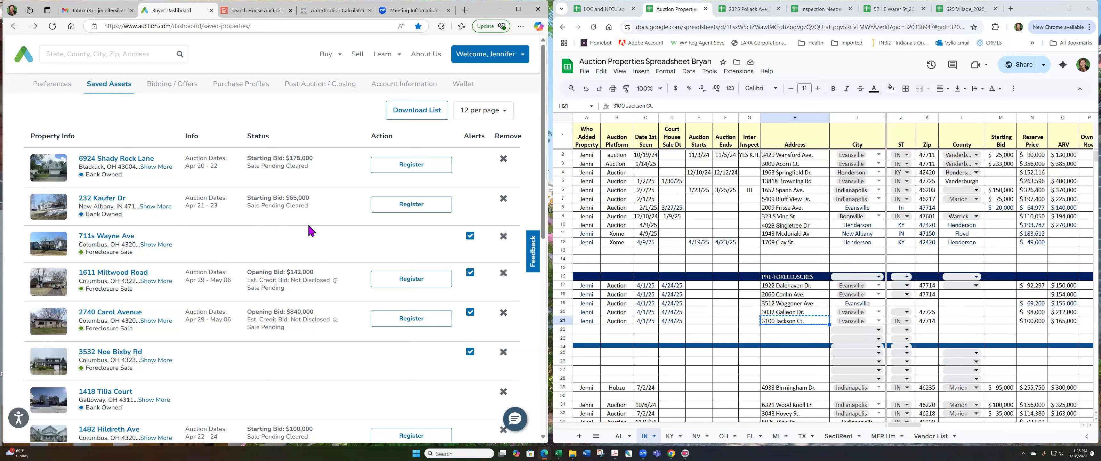
pyautogui.scroll(-5, 311, 299)
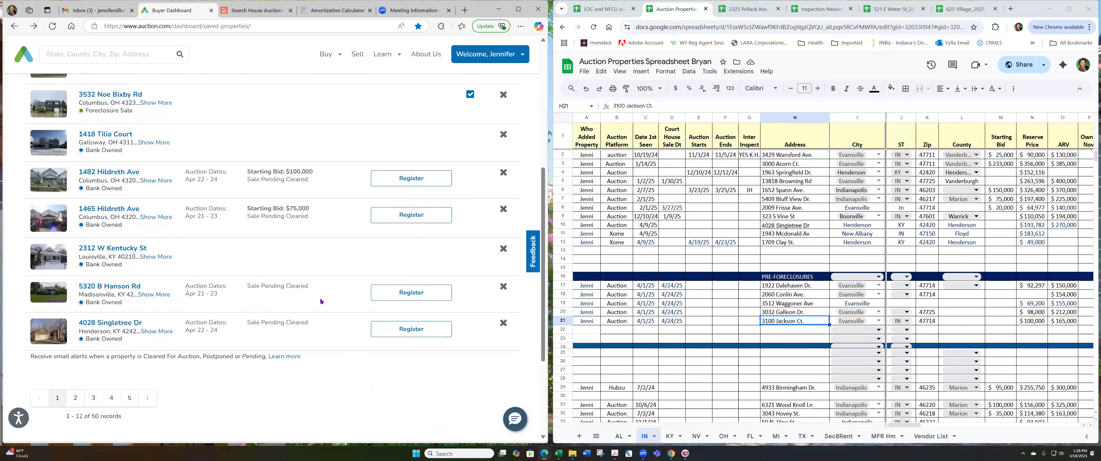
pyautogui.click(131, 398)
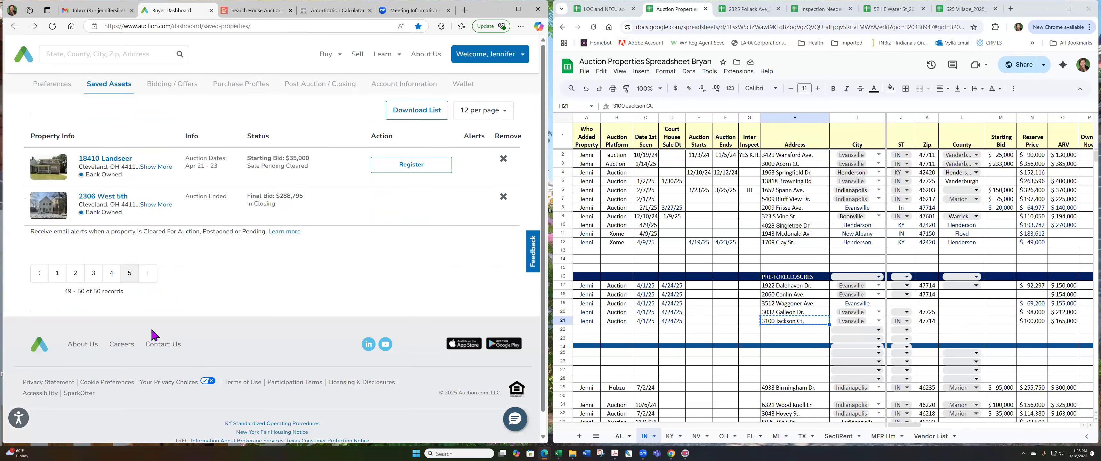
pyautogui.click(111, 277)
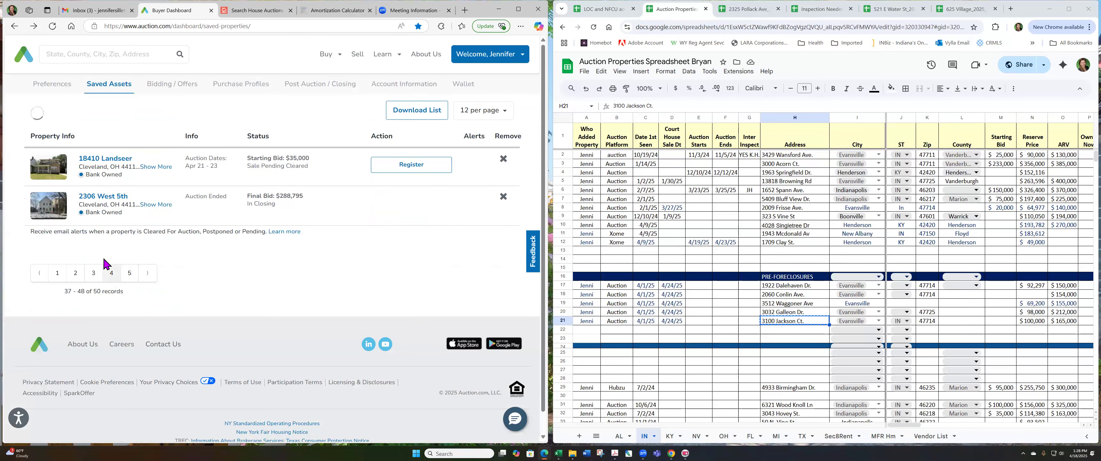
pyautogui.scroll(-5, 321, 405)
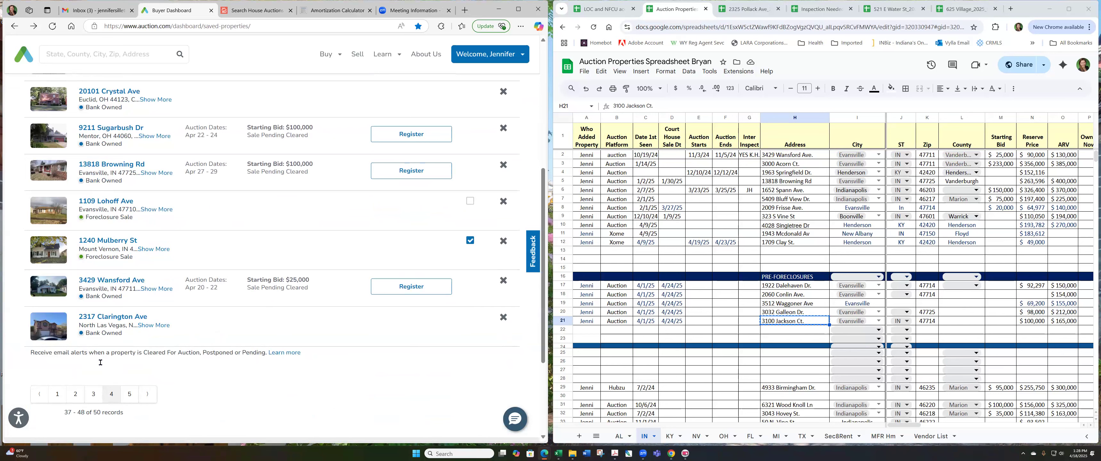
# - Open the bank-owned Evansville listing with the $100,000 starting bid and review its price insights, property details and First Look auction terms
pyautogui.click(93, 166)
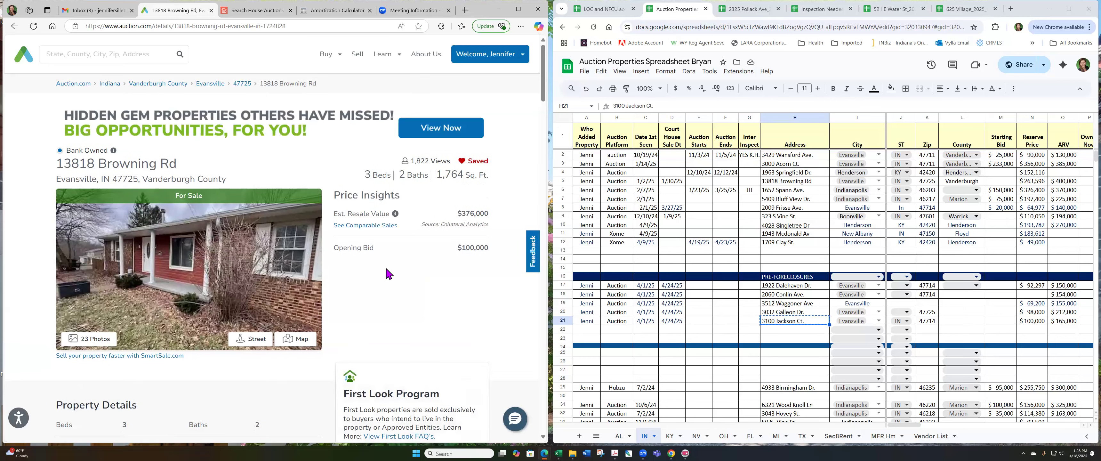
pyautogui.scroll(-3, 382, 312)
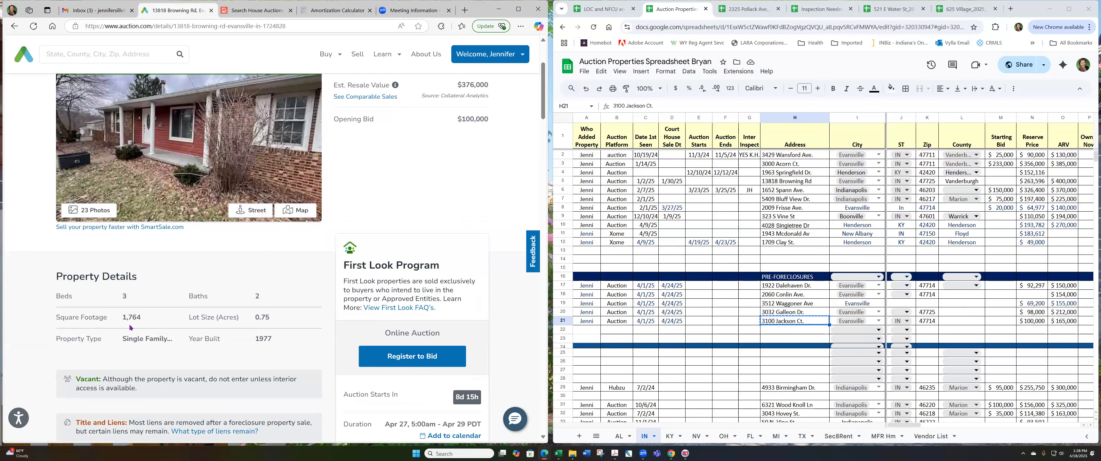
pyautogui.scroll(-3, 130, 327)
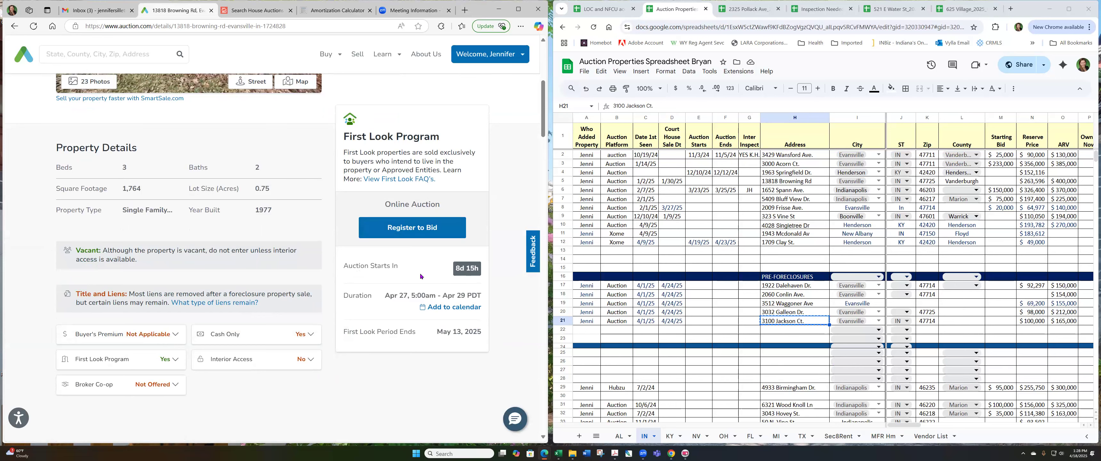
pyautogui.scroll(6, 432, 282)
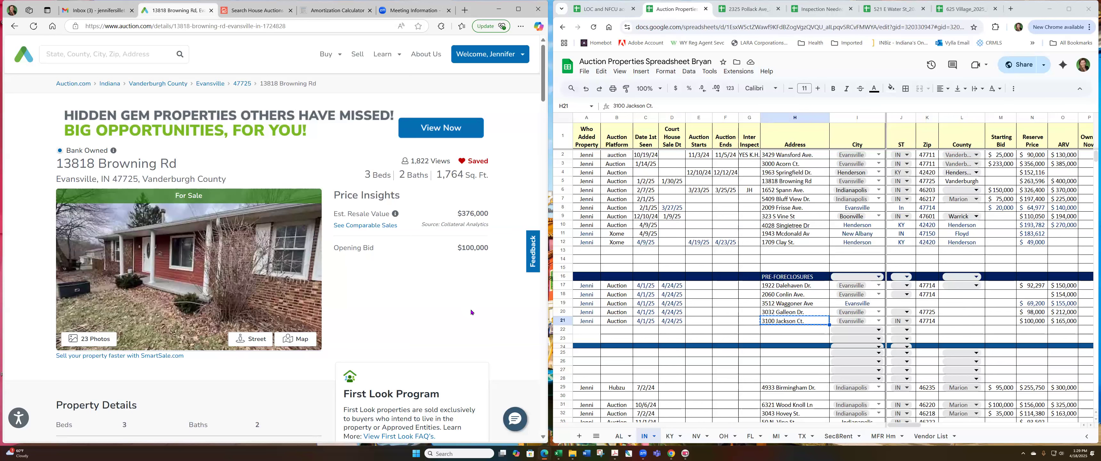
pyautogui.scroll(-3, 466, 322)
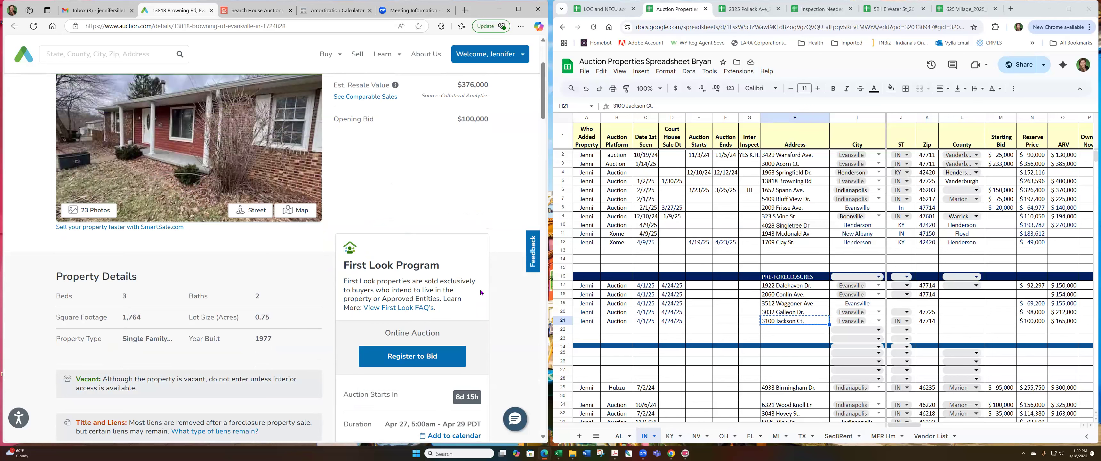
pyautogui.scroll(-3, 371, 325)
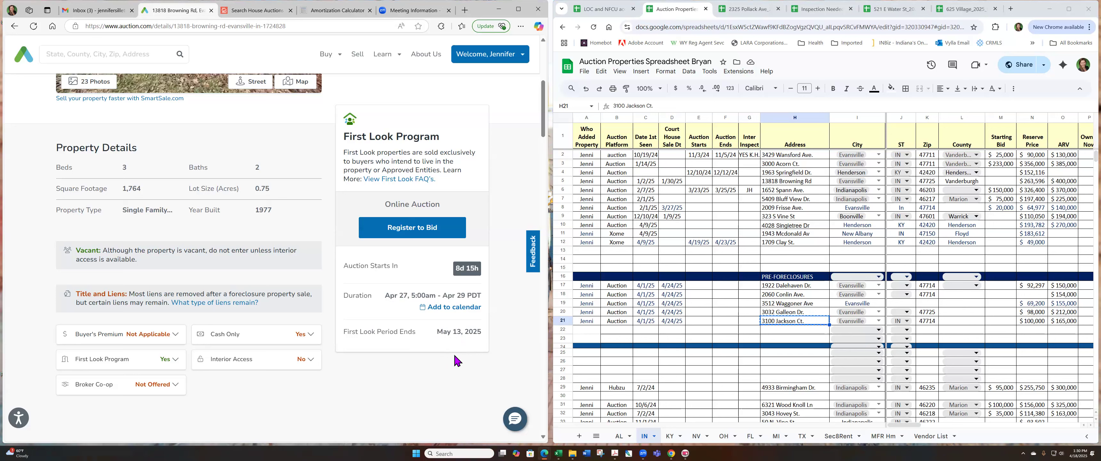
# - Examine the Evansville listing's similar properties, comparable sales table and due diligence documents
pyautogui.scroll(-3, 360, 367)
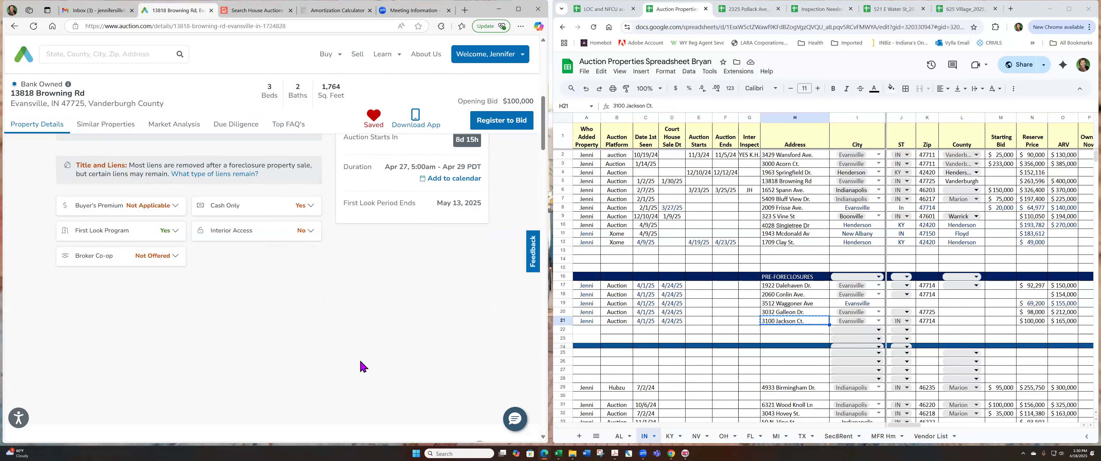
pyautogui.scroll(-3, 393, 380)
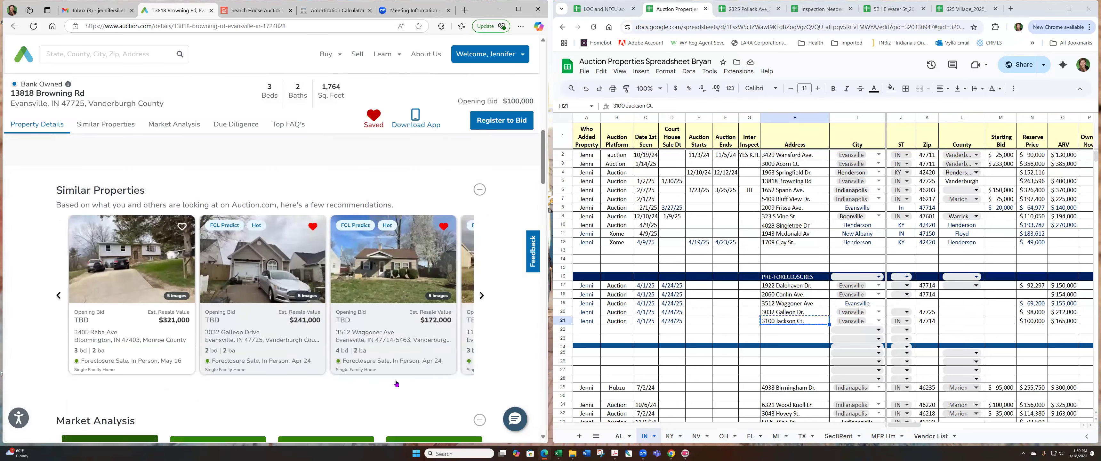
pyautogui.scroll(-10, 396, 383)
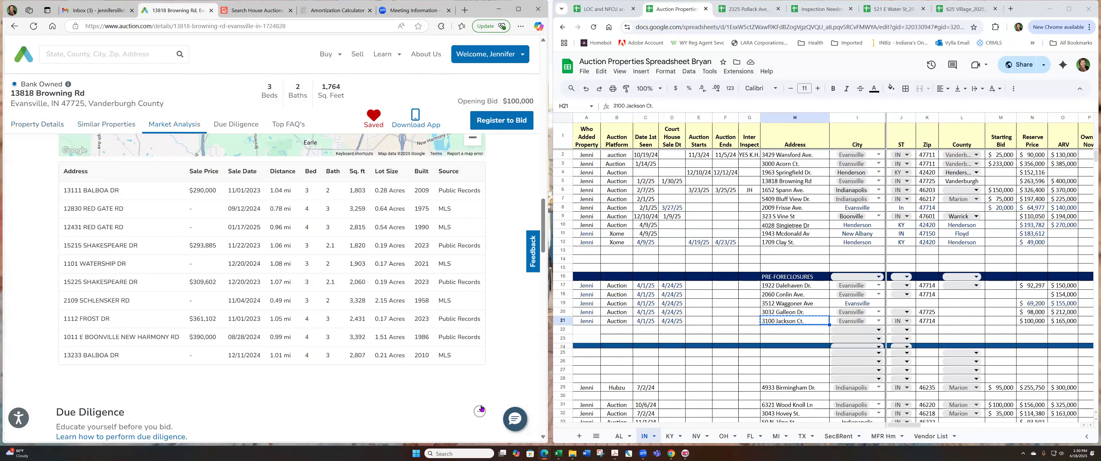
pyautogui.scroll(-6, 354, 387)
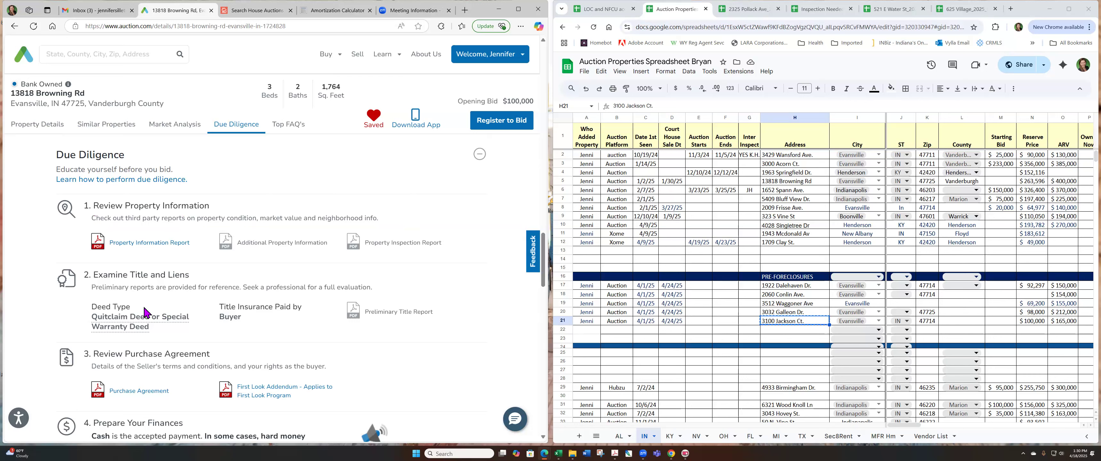
# - Open the Property Information Report, read through its property location, sales history and comparable sales data, and close it
pyautogui.click(145, 243)
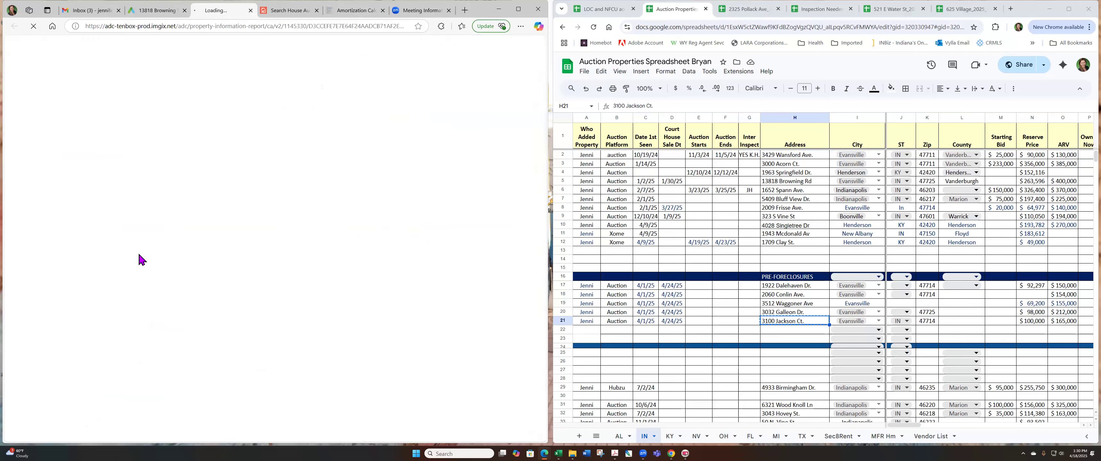
pyautogui.scroll(-15, 277, 318)
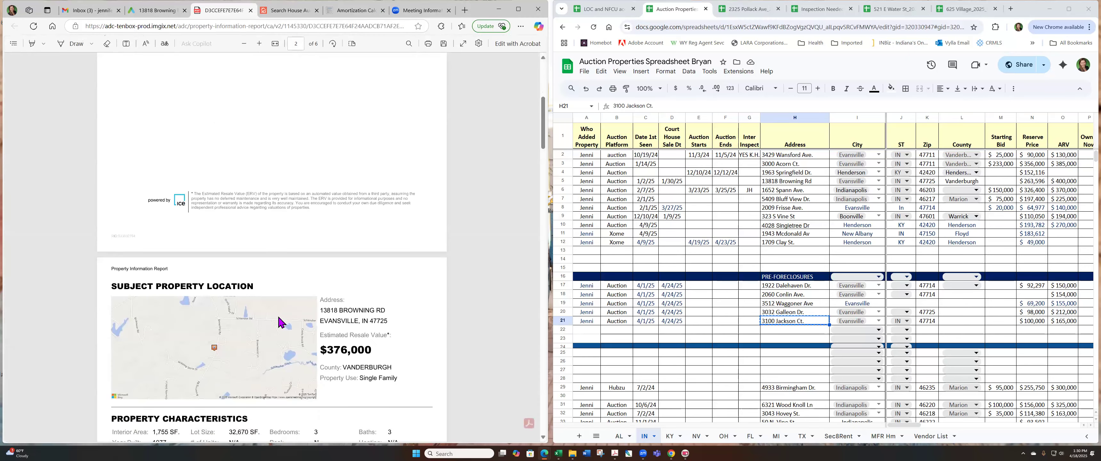
pyautogui.scroll(-10, 285, 334)
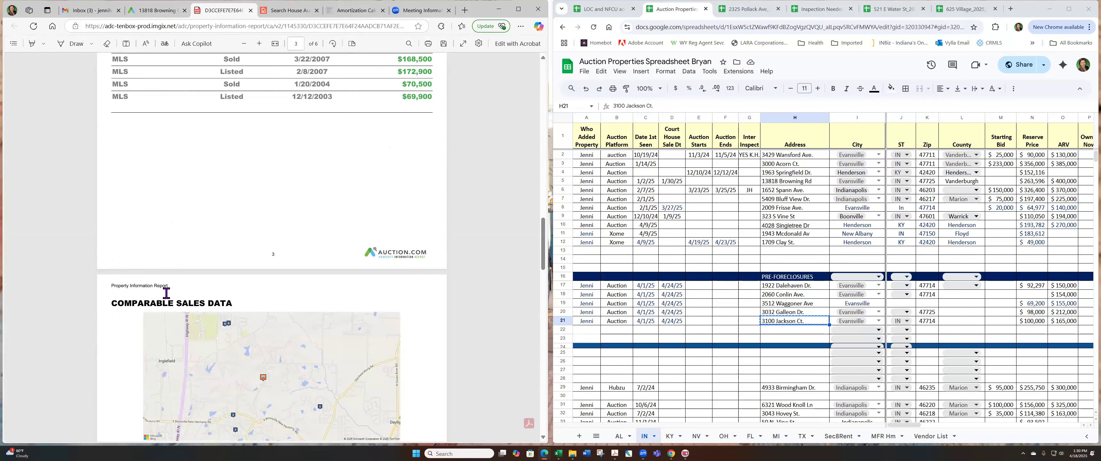
pyautogui.scroll(12, 191, 323)
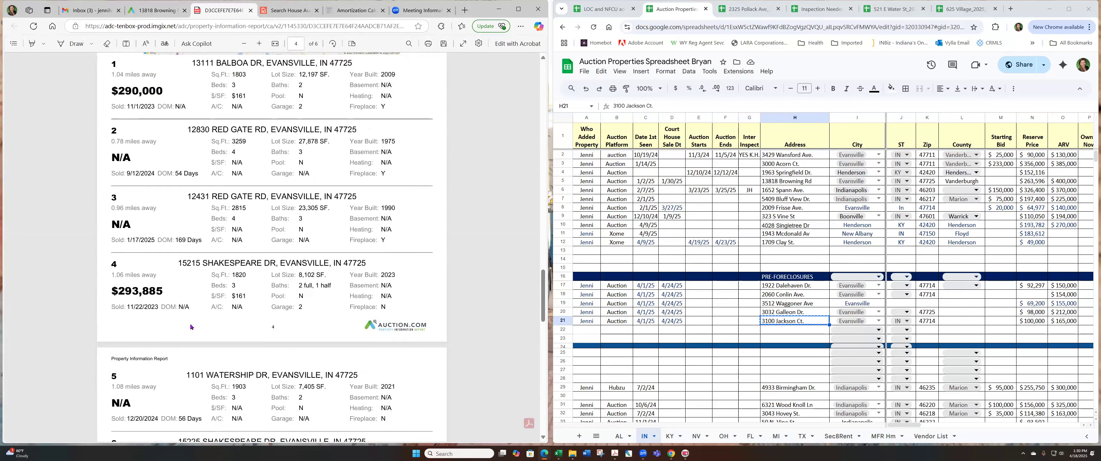
pyautogui.scroll(10, 233, 356)
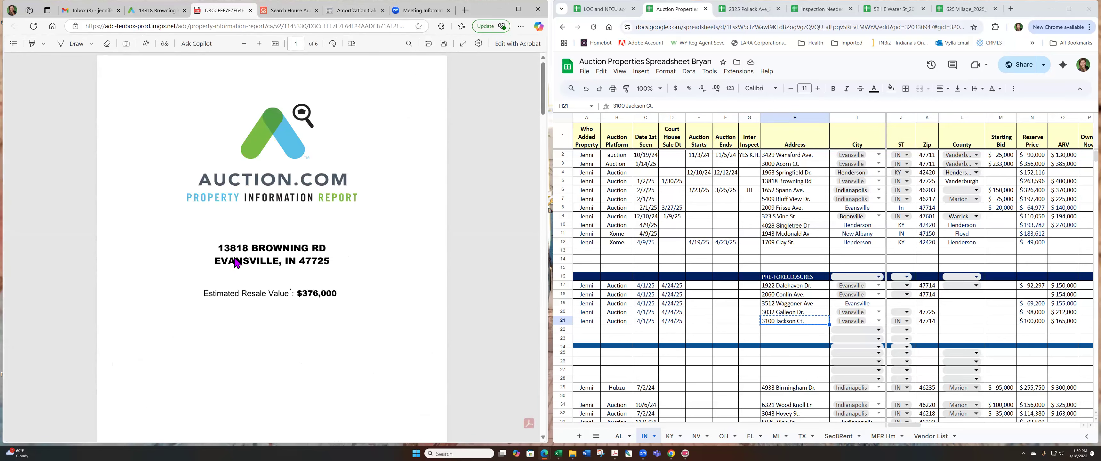
pyautogui.click(250, 10)
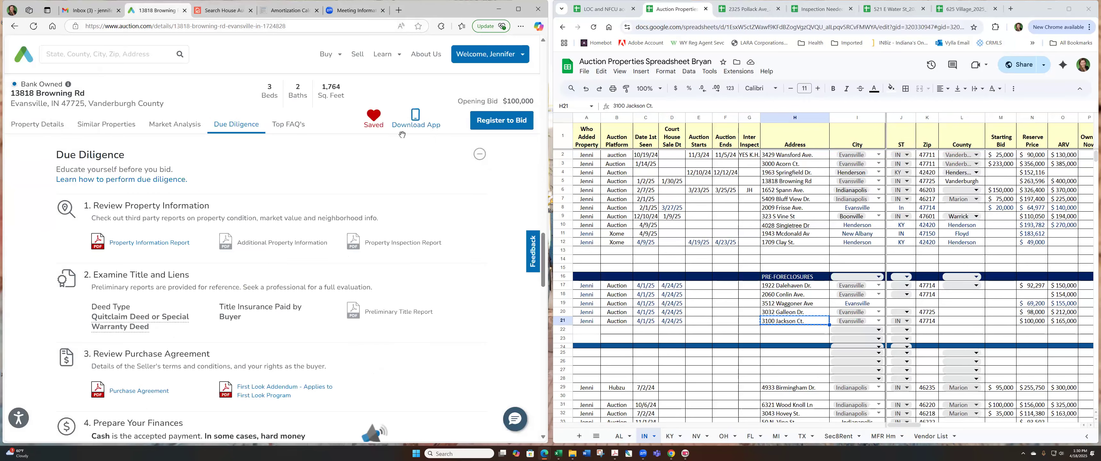
# - Review the Evansville listing again from its price insights and purchase terms through to the Local Comps in Market Analysis
pyautogui.scroll(5, 369, 256)
pyautogui.scroll(10, 363, 308)
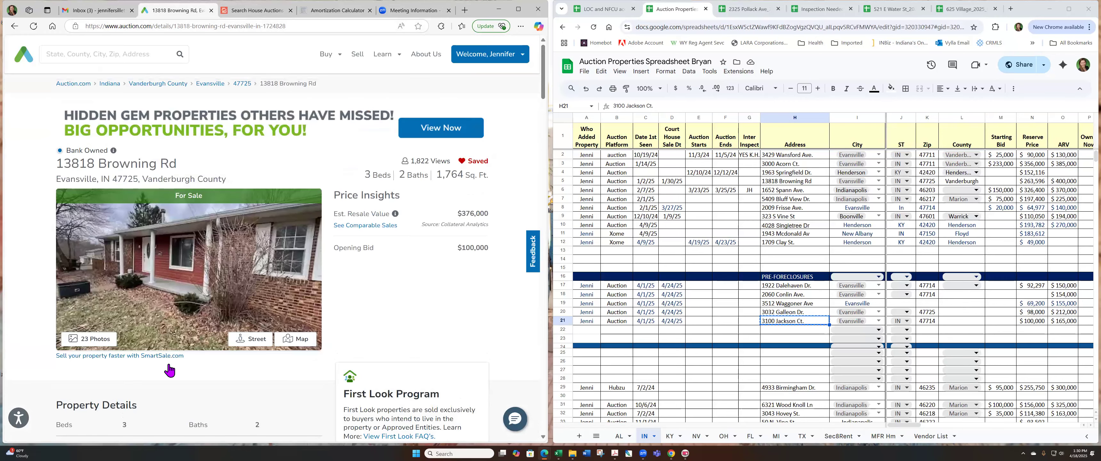
pyautogui.scroll(-5, 169, 370)
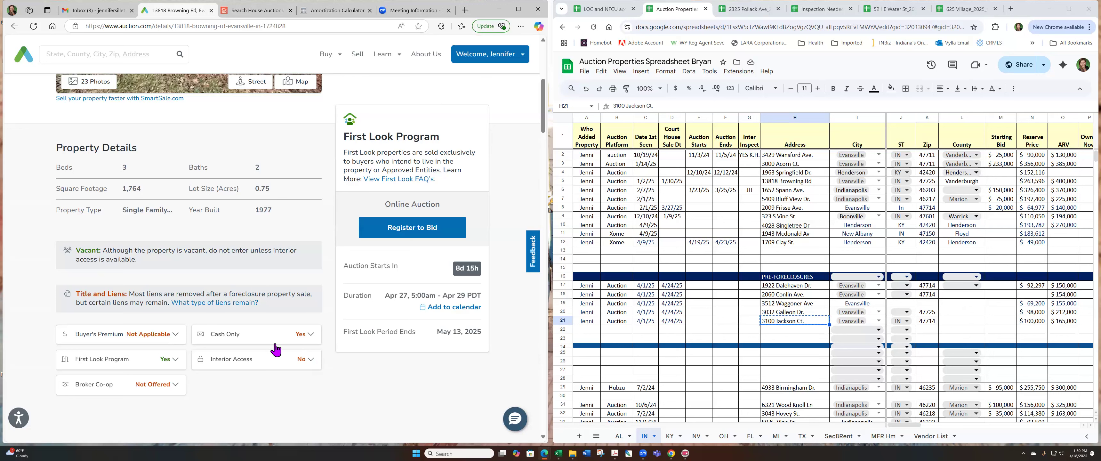
pyautogui.scroll(-5, 280, 343)
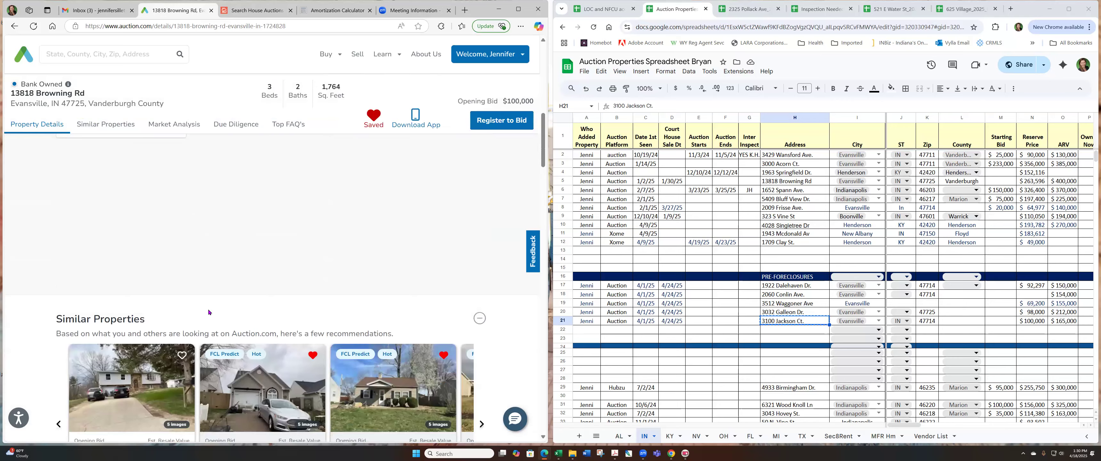
pyautogui.scroll(-5, 208, 312)
pyautogui.scroll(-3, 60, 271)
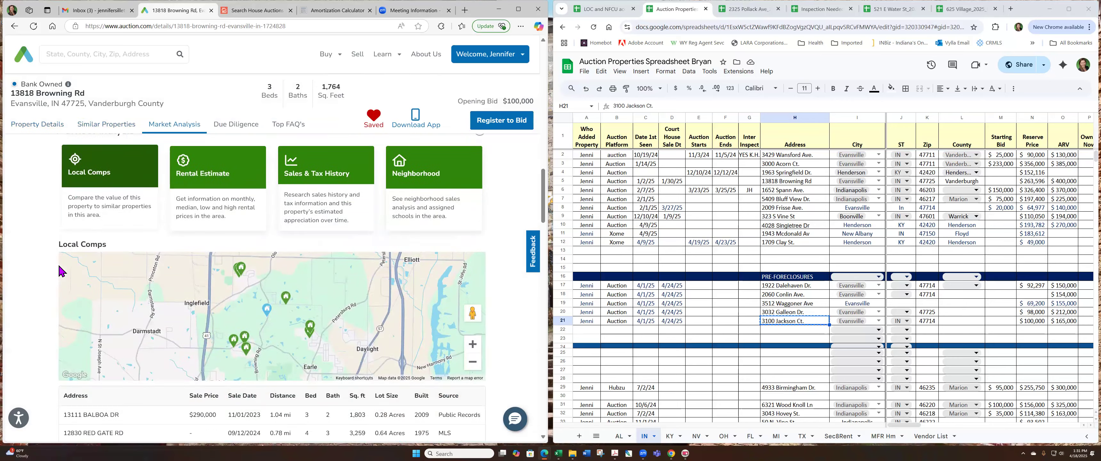
# - Read the rest of the Local Comps sales table and check the Due Diligence documents, including the Property Inspection Report
pyautogui.scroll(-5, 60, 270)
pyautogui.scroll(-4, 60, 270)
pyautogui.scroll(2, 60, 270)
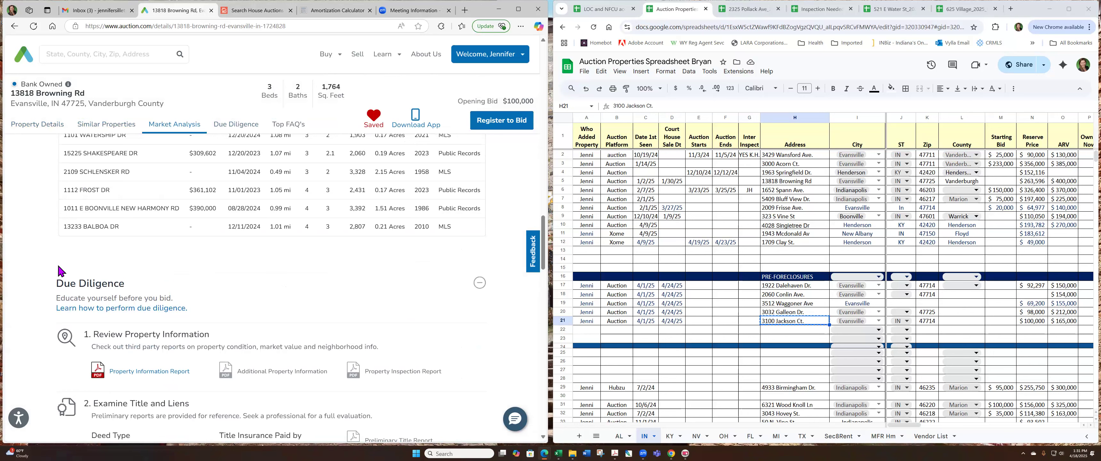
pyautogui.scroll(-3, 60, 271)
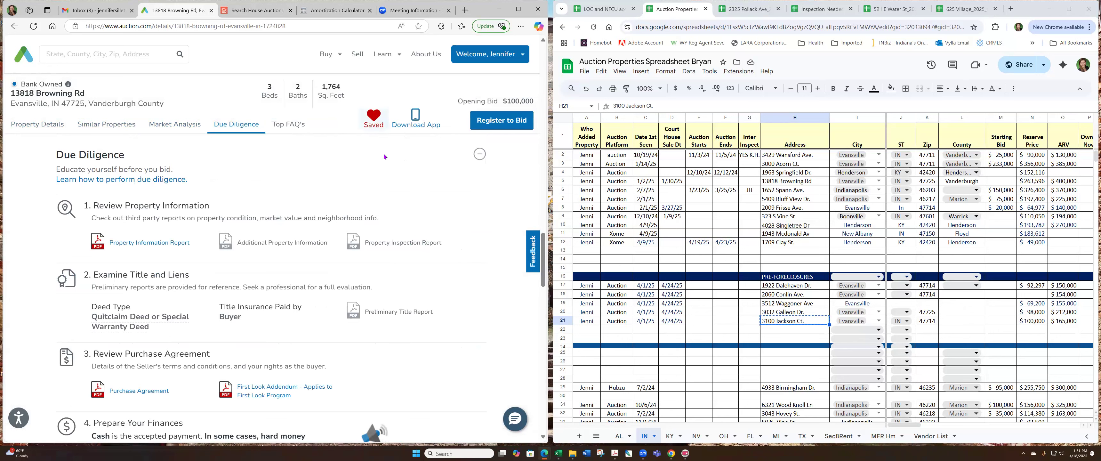
pyautogui.moveTo(522, 55)
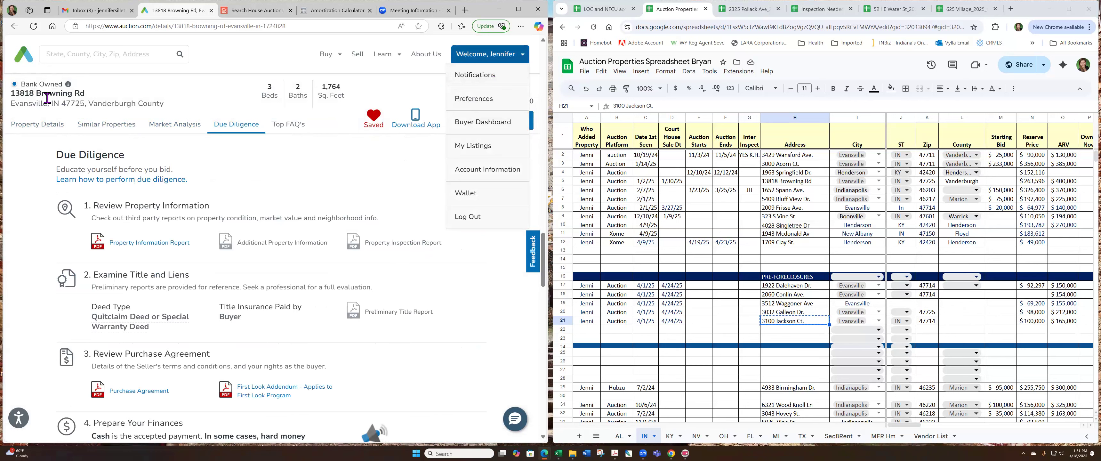
pyautogui.moveTo(383, 244)
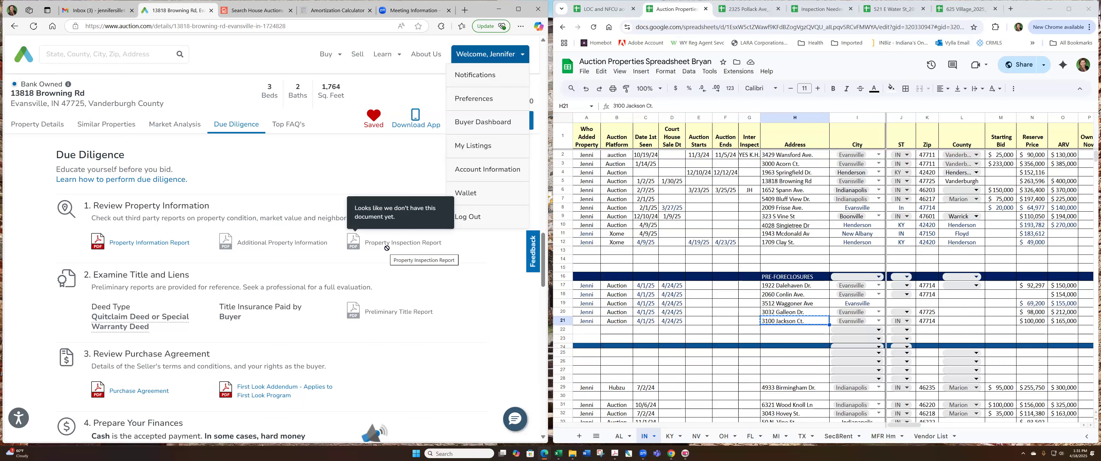
# - Return to the Evansville listing's overview and review its property details, vacancy notice, purchase terms and First Look auction schedule
pyautogui.scroll(10, 380, 337)
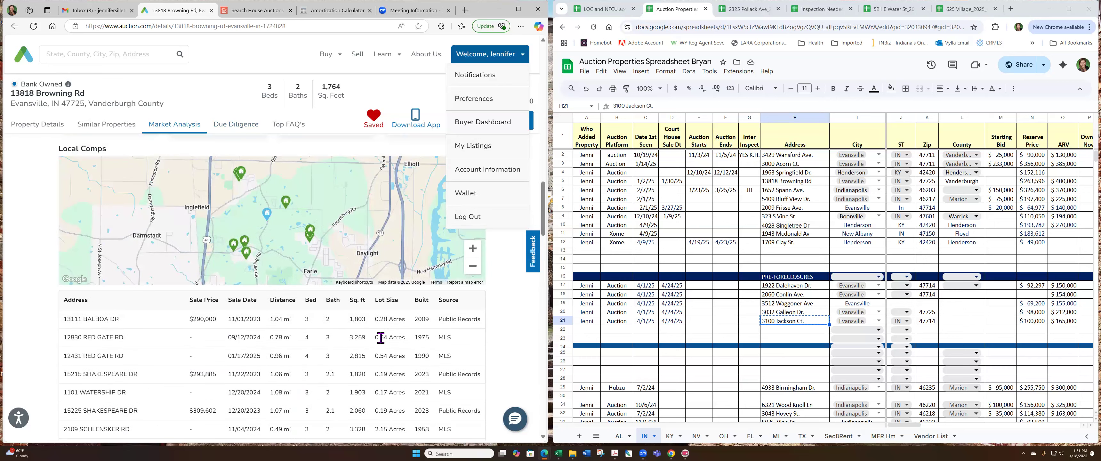
pyautogui.scroll(5, 381, 338)
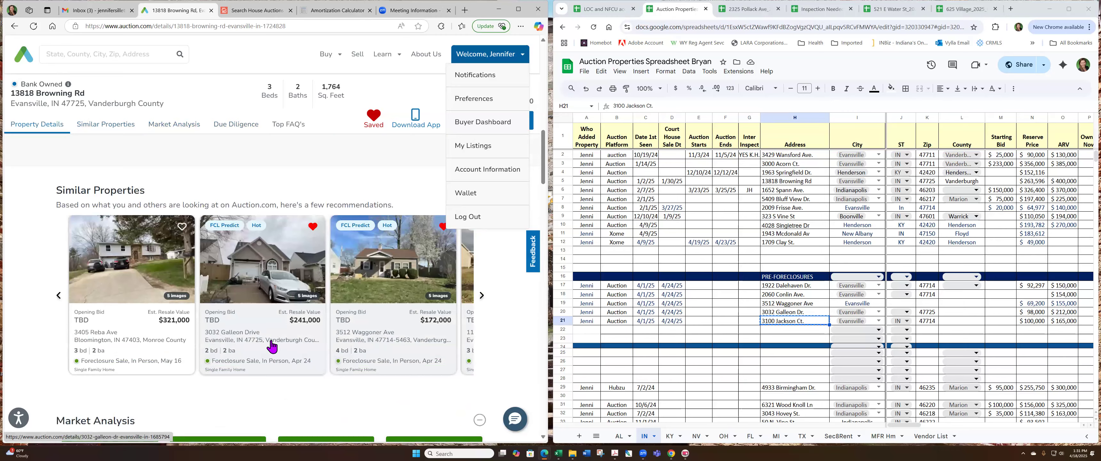
pyautogui.scroll(5, 221, 361)
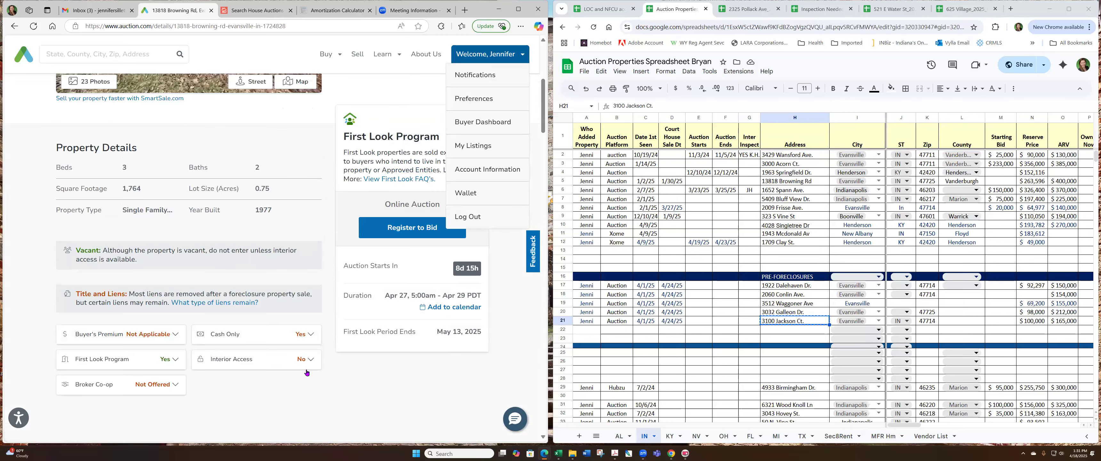
pyautogui.scroll(5, 350, 404)
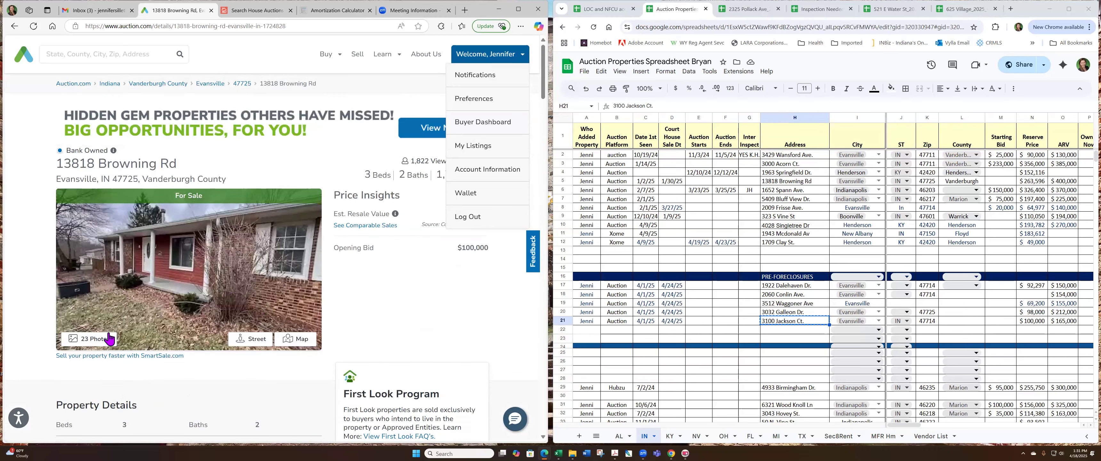
pyautogui.scroll(-3, 122, 361)
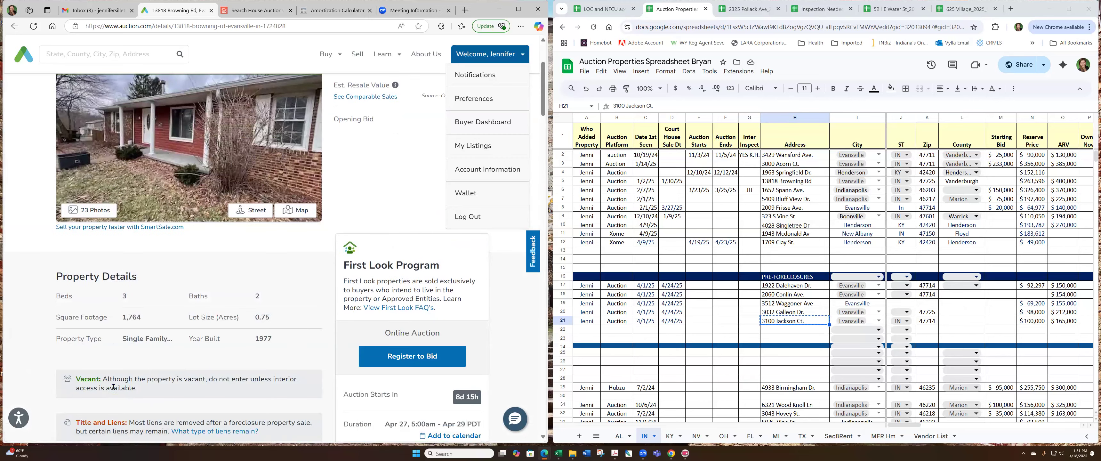
pyautogui.scroll(-3, 114, 389)
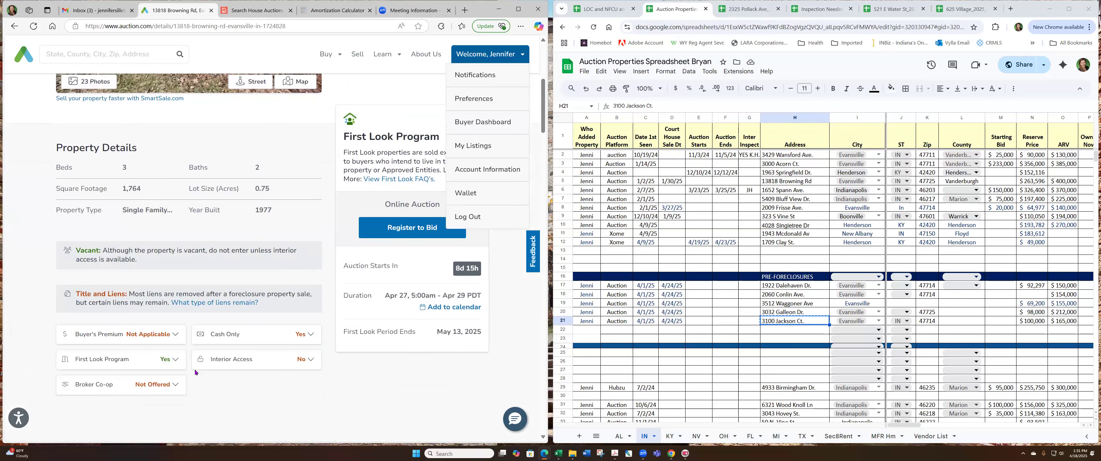
pyautogui.scroll(-3, 194, 372)
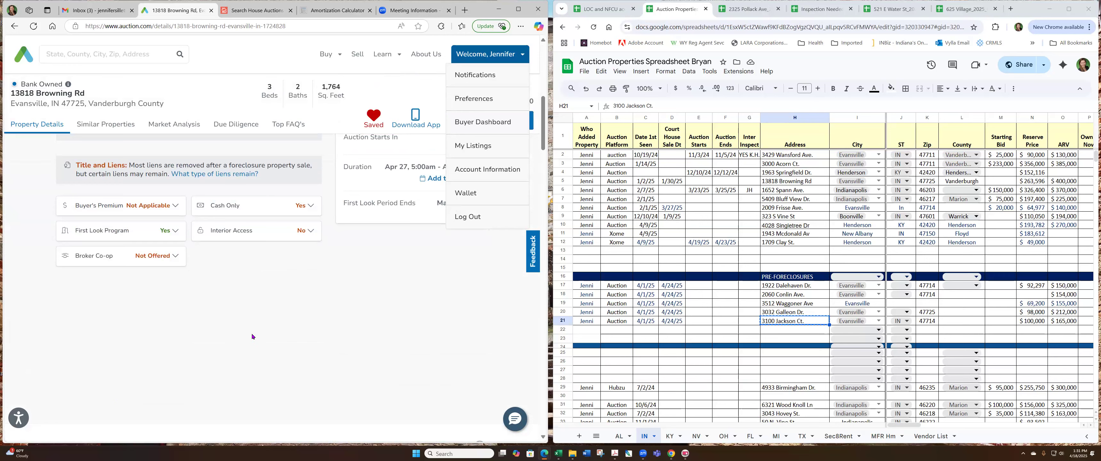
pyautogui.scroll(5, 290, 337)
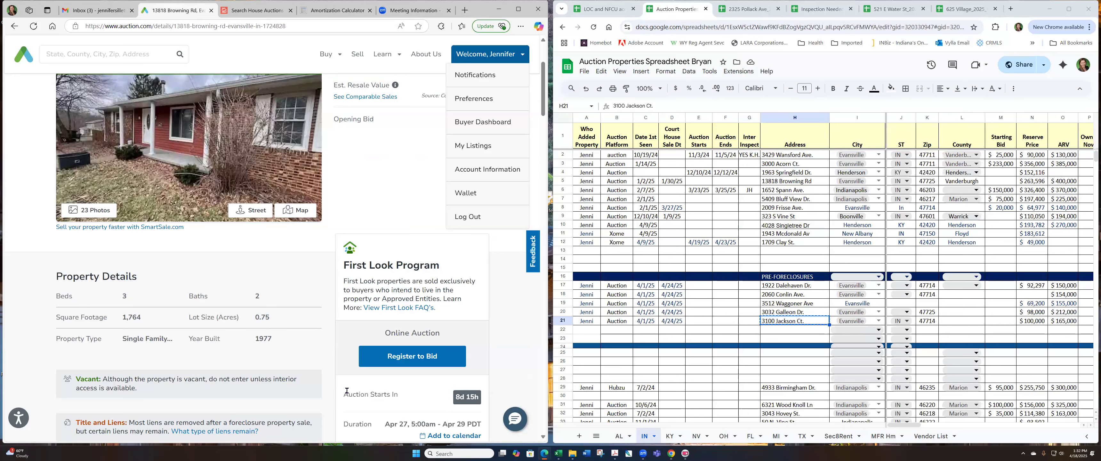
# - Recheck the listing's title and liens notice and purchase terms, and examine the deed type and Preliminary Title Report under Due Diligence
pyautogui.scroll(-3, 346, 390)
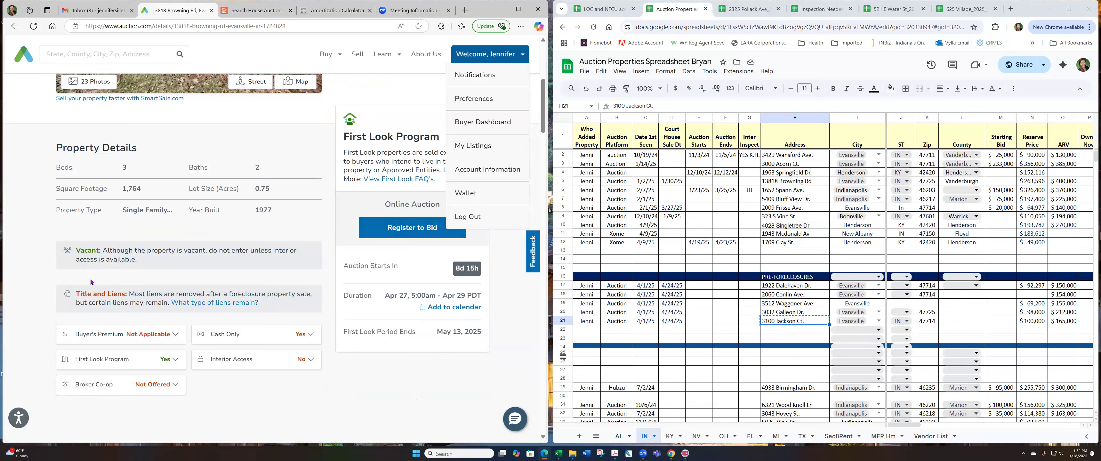
pyautogui.scroll(-3, 98, 288)
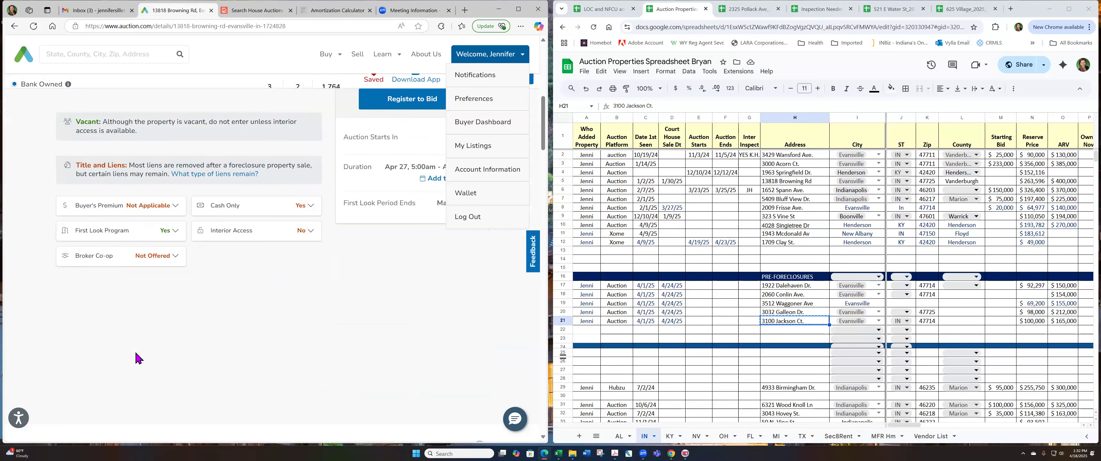
pyautogui.scroll(-3, 153, 373)
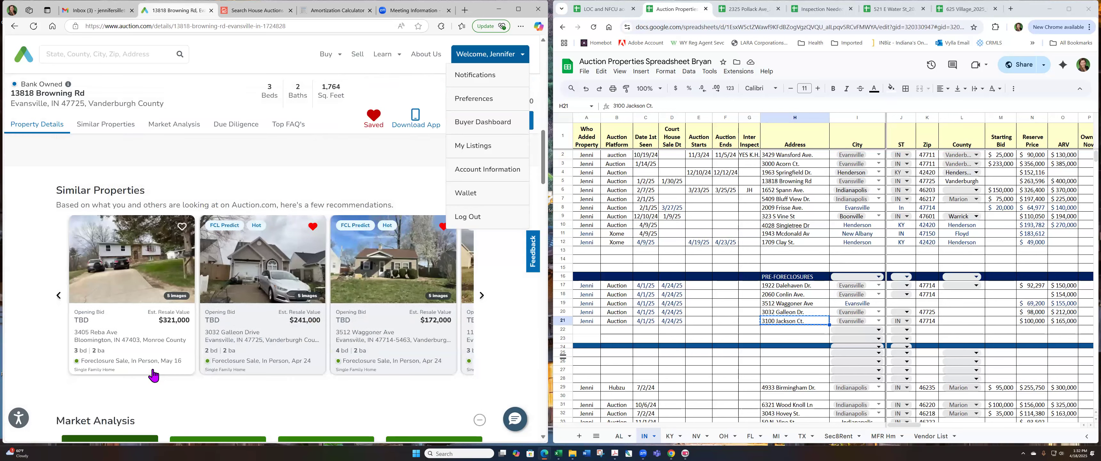
pyautogui.scroll(-10, 134, 341)
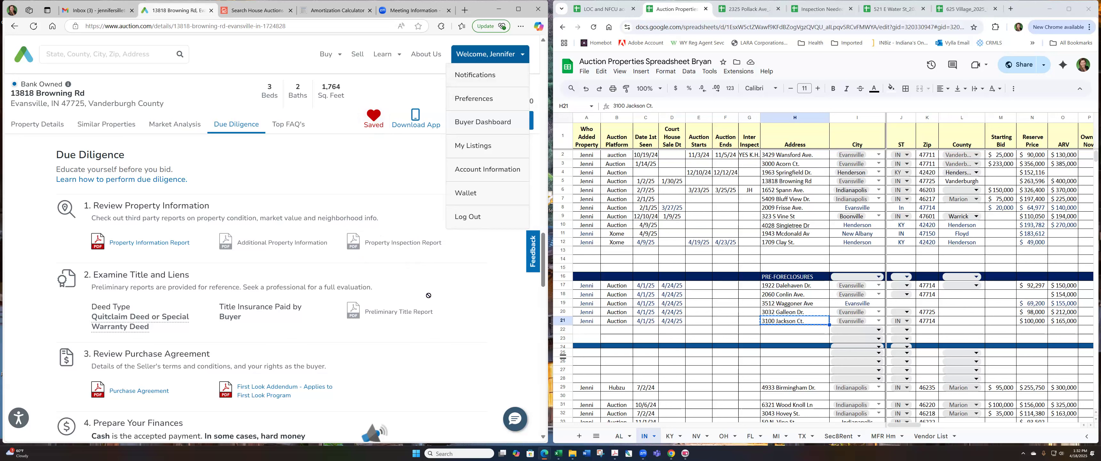
pyautogui.moveTo(417, 321)
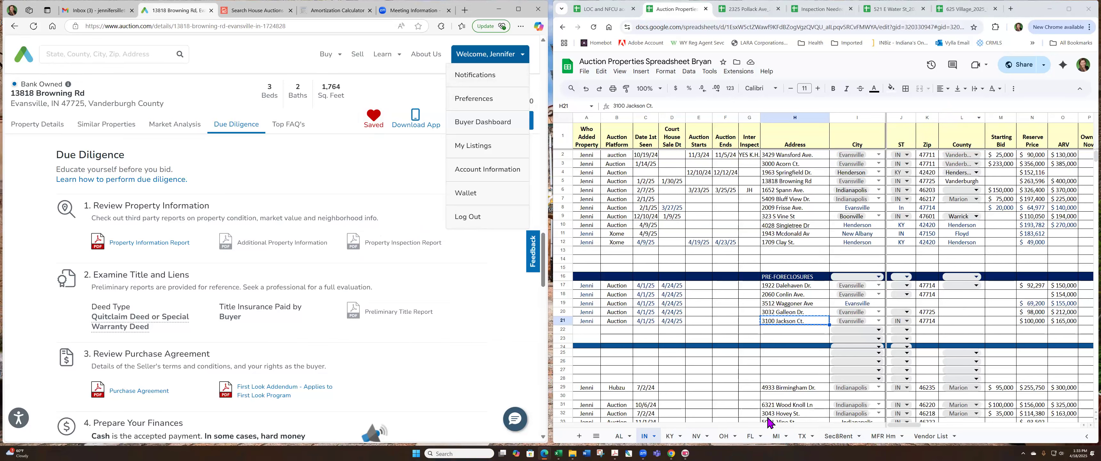
# - View the last sold dates, last sold prices and web links in the auction properties spreadsheet, and switch to the inspection spreadsheet
pyautogui.moveTo(915, 425); pyautogui.dragTo(1043, 422)
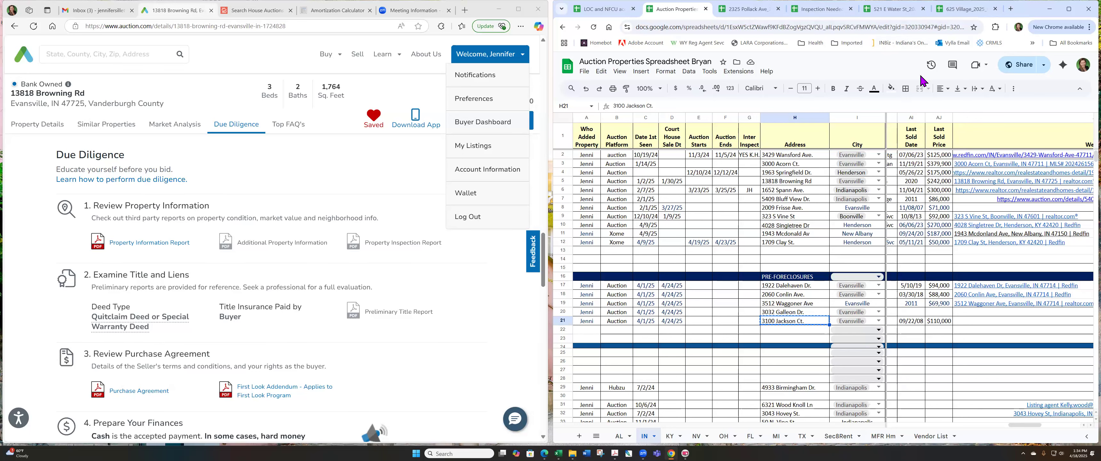
pyautogui.click(825, 12)
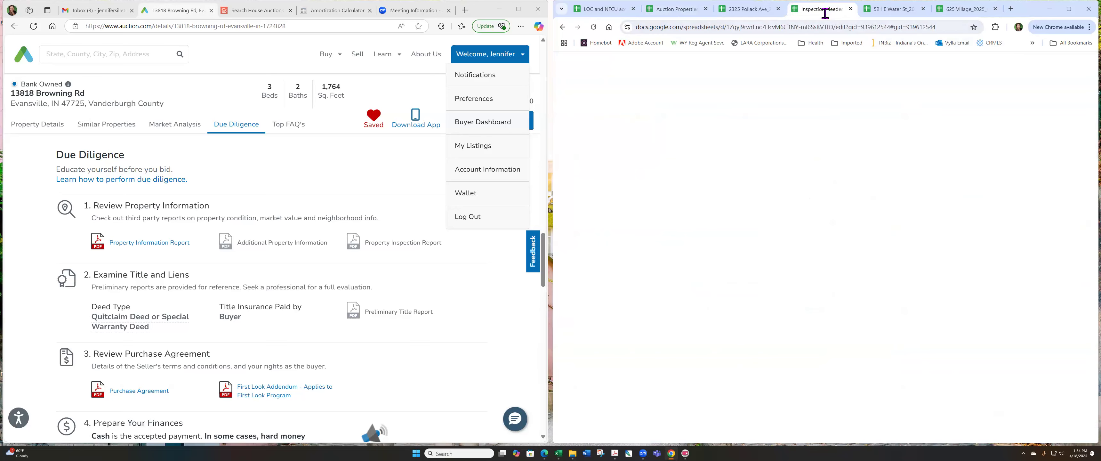